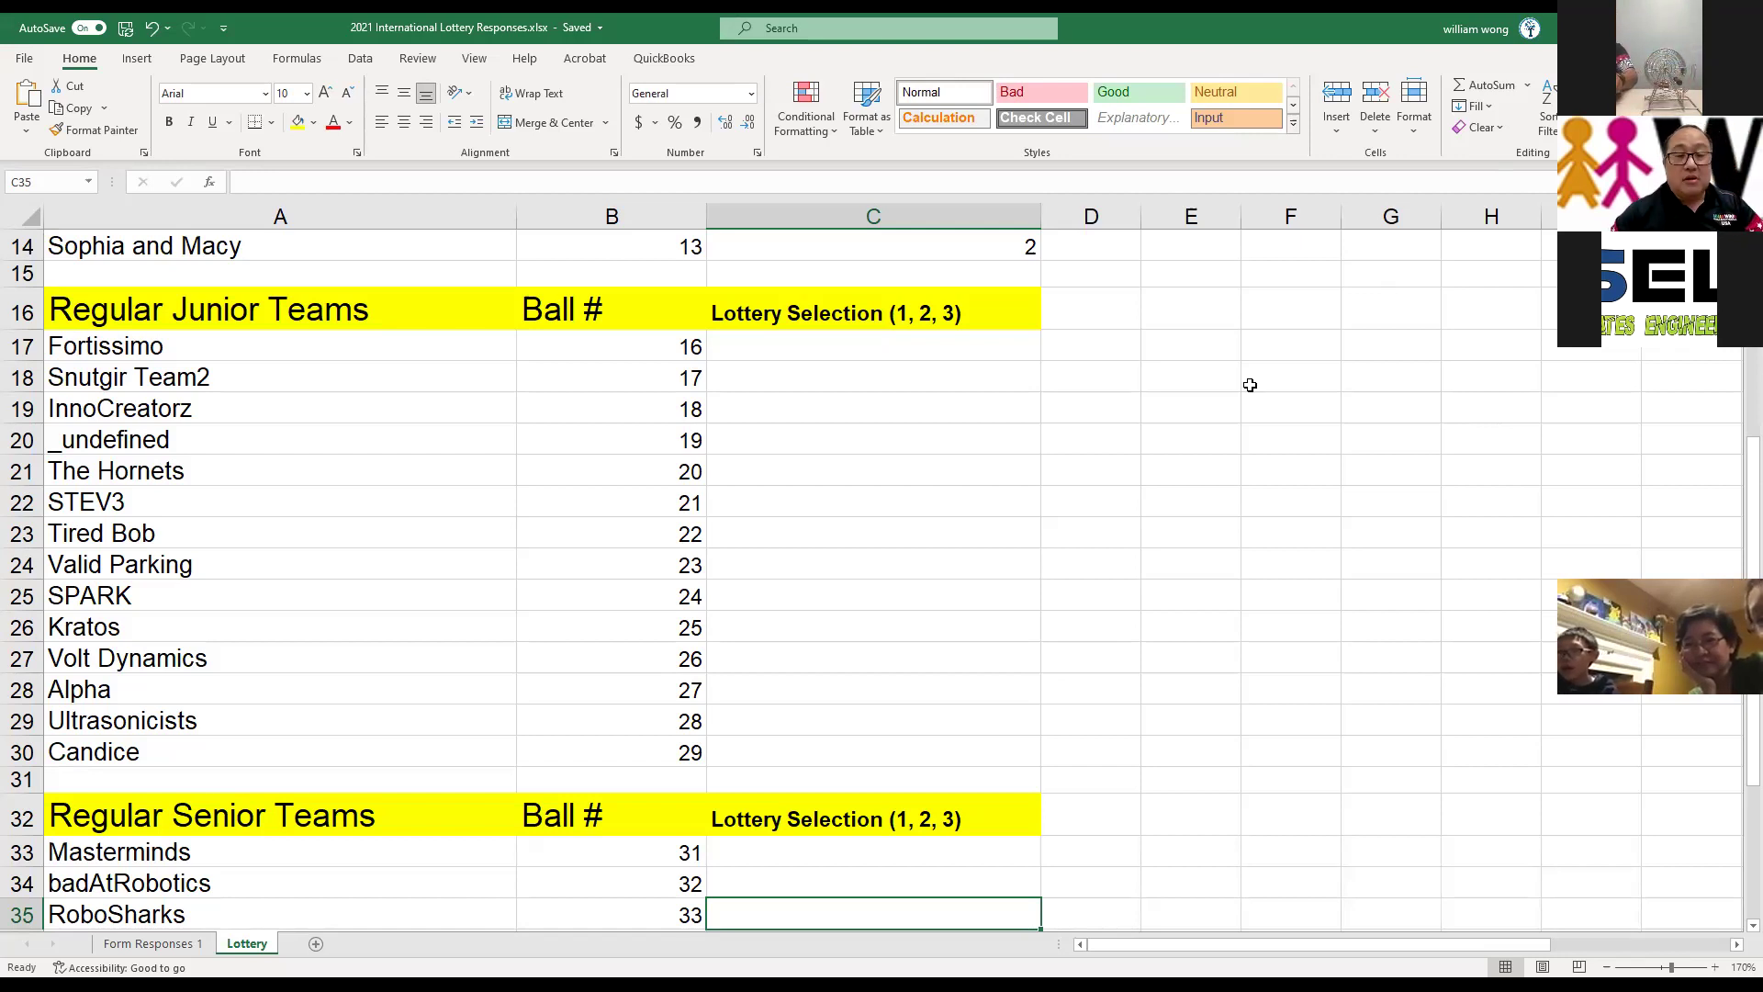
- Enter lottery selection 3 for Kratos and 1 for Volt Dynamics in the Regular Junior Teams list
{"action": "left_click", "coordinate": [785, 654]}
{"action": "left_click", "coordinate": [765, 624]}
{"action": "type", "text": "3"}
{"action": "key", "text": "Return"}
{"action": "type", "text": "1"}
{"action": "key", "text": "Up"}
- Set the lottery selection for Tired Bob to 2 in the Regular Junior Teams list
{"action": "key", "text": "Up"}
{"action": "key", "text": "Up"}
{"action": "key", "text": "Up"}
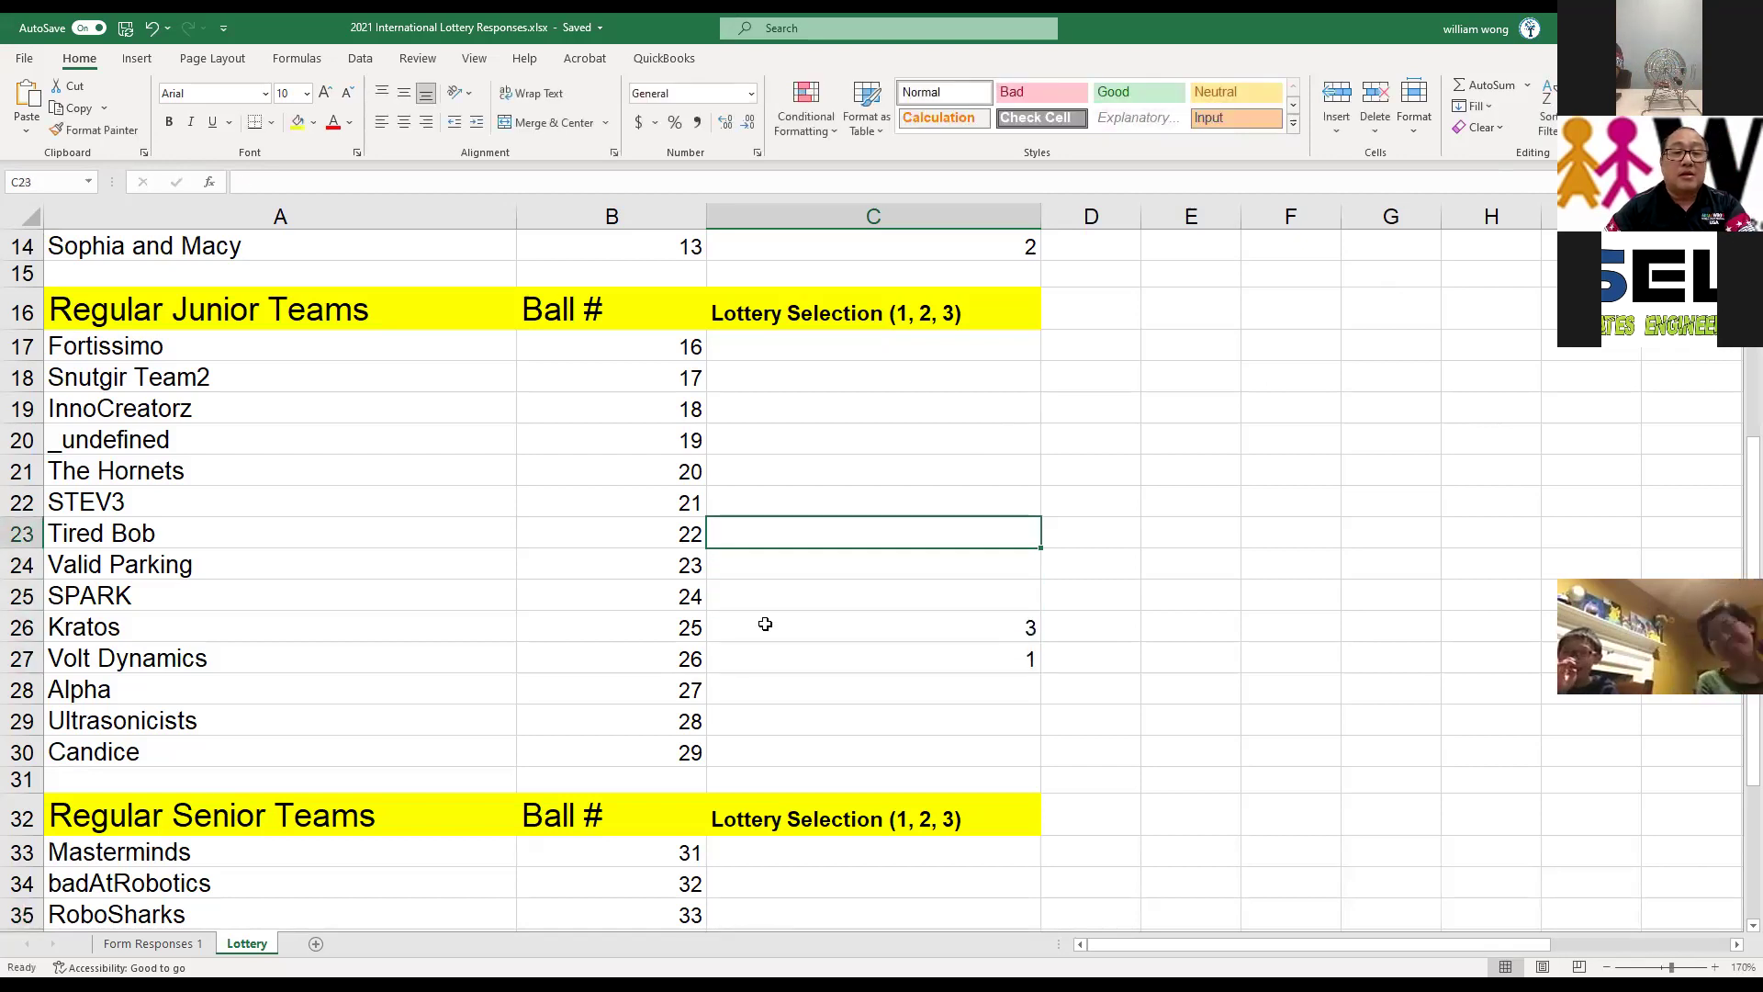
{"action": "type", "text": "1"}
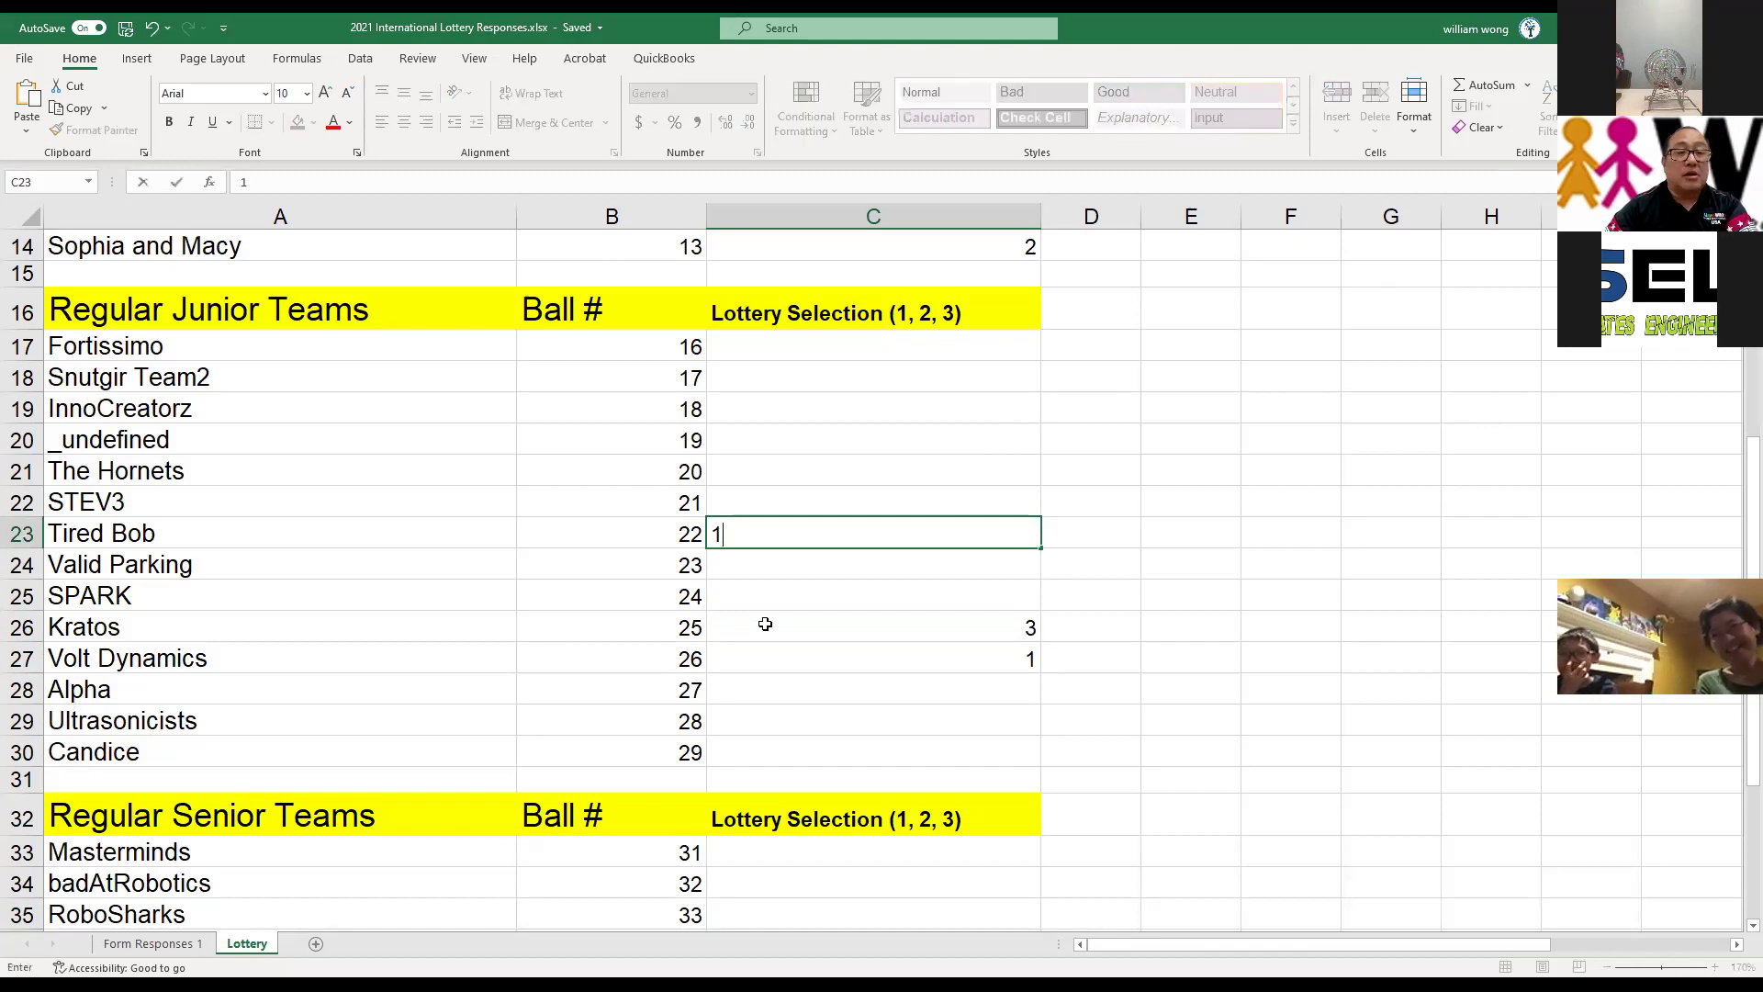
{"action": "key", "text": "Up"}
{"action": "key", "text": "Down"}
{"action": "type", "text": "2"}
{"action": "key", "text": "Return"}
- Enter lottery selection 1 for Masterminds in the Regular Senior Teams list
{"action": "key", "text": "Down"}
{"action": "key", "text": "Down"}
{"action": "key", "text": "Down"}
{"action": "key", "text": "Down"}
{"action": "key", "text": "Down"}
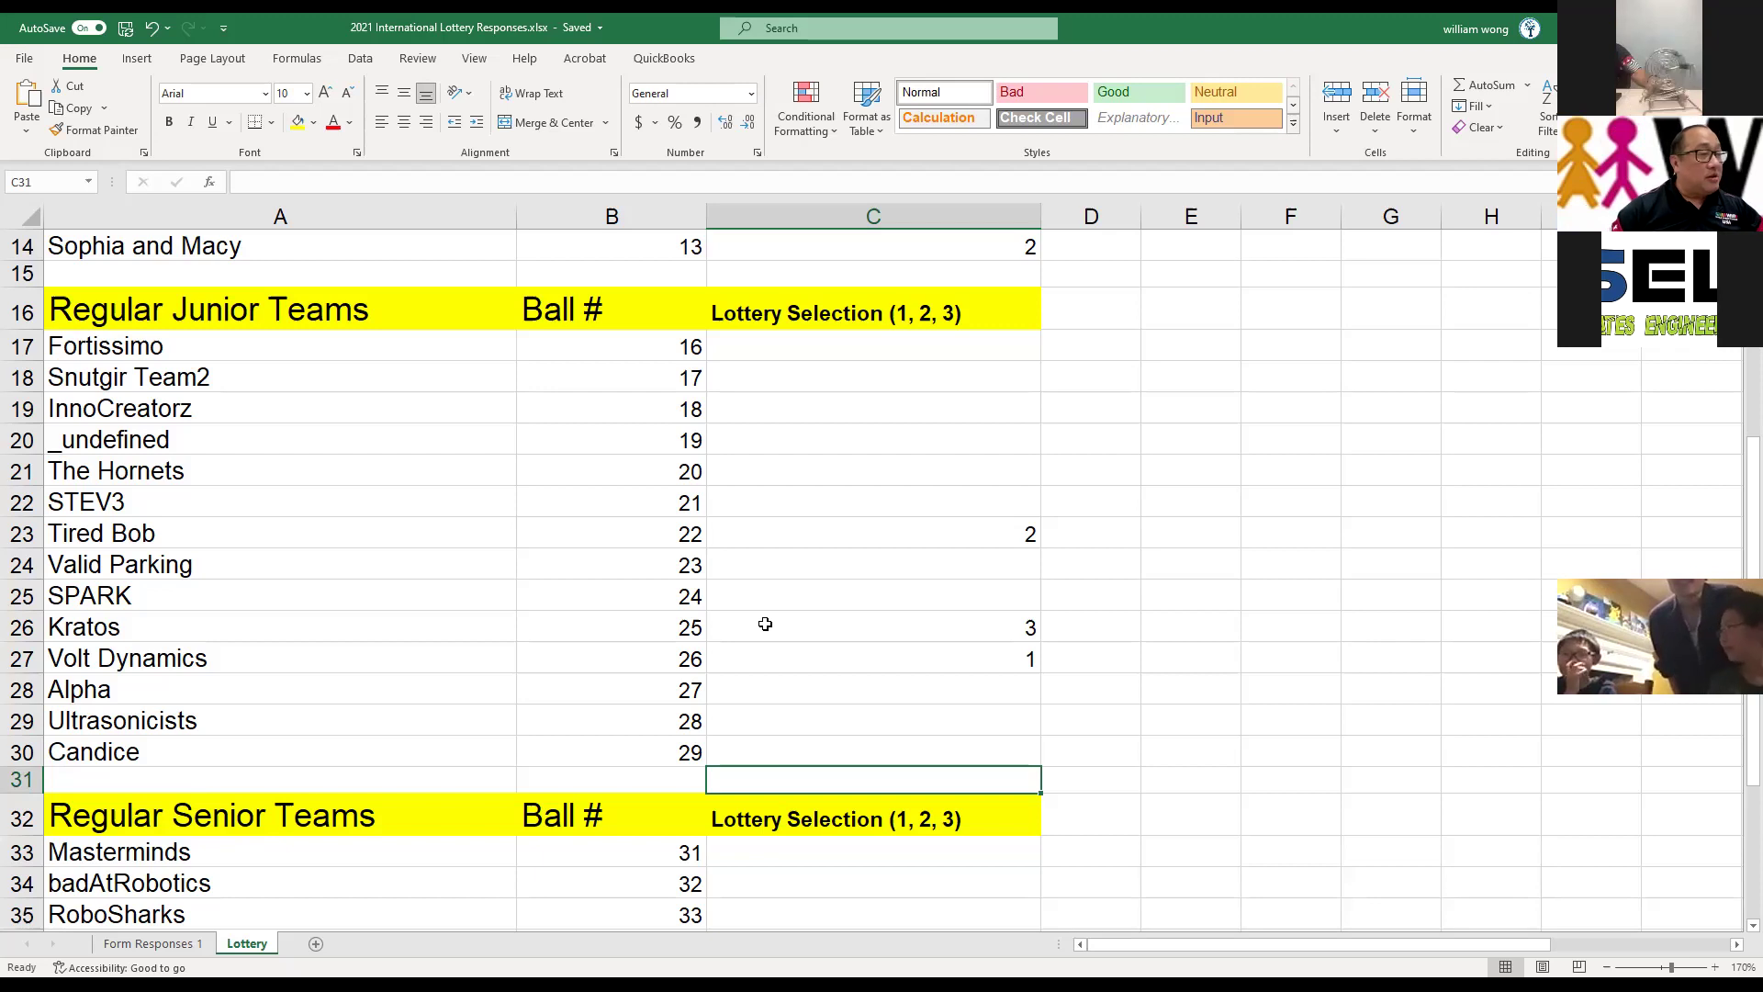
{"action": "scroll", "coordinate": [753, 684], "scroll_direction": "down", "scroll_amount": 2}
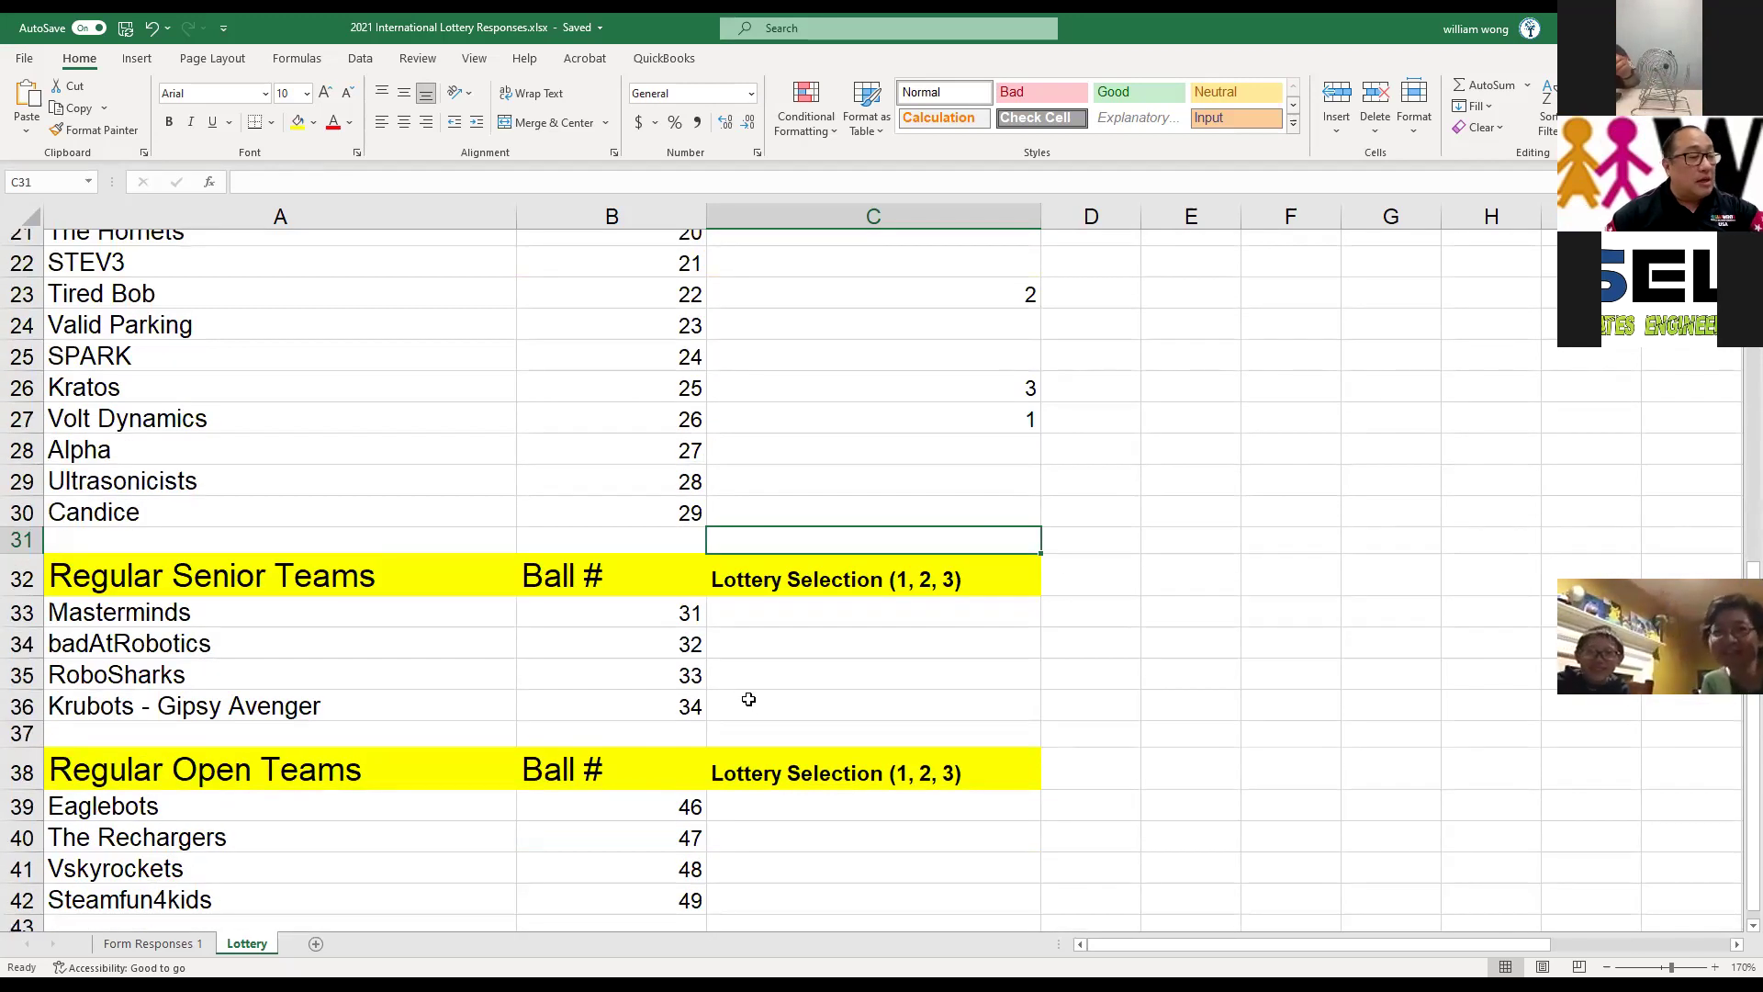
{"action": "scroll", "coordinate": [742, 701], "scroll_direction": "down", "scroll_amount": 1}
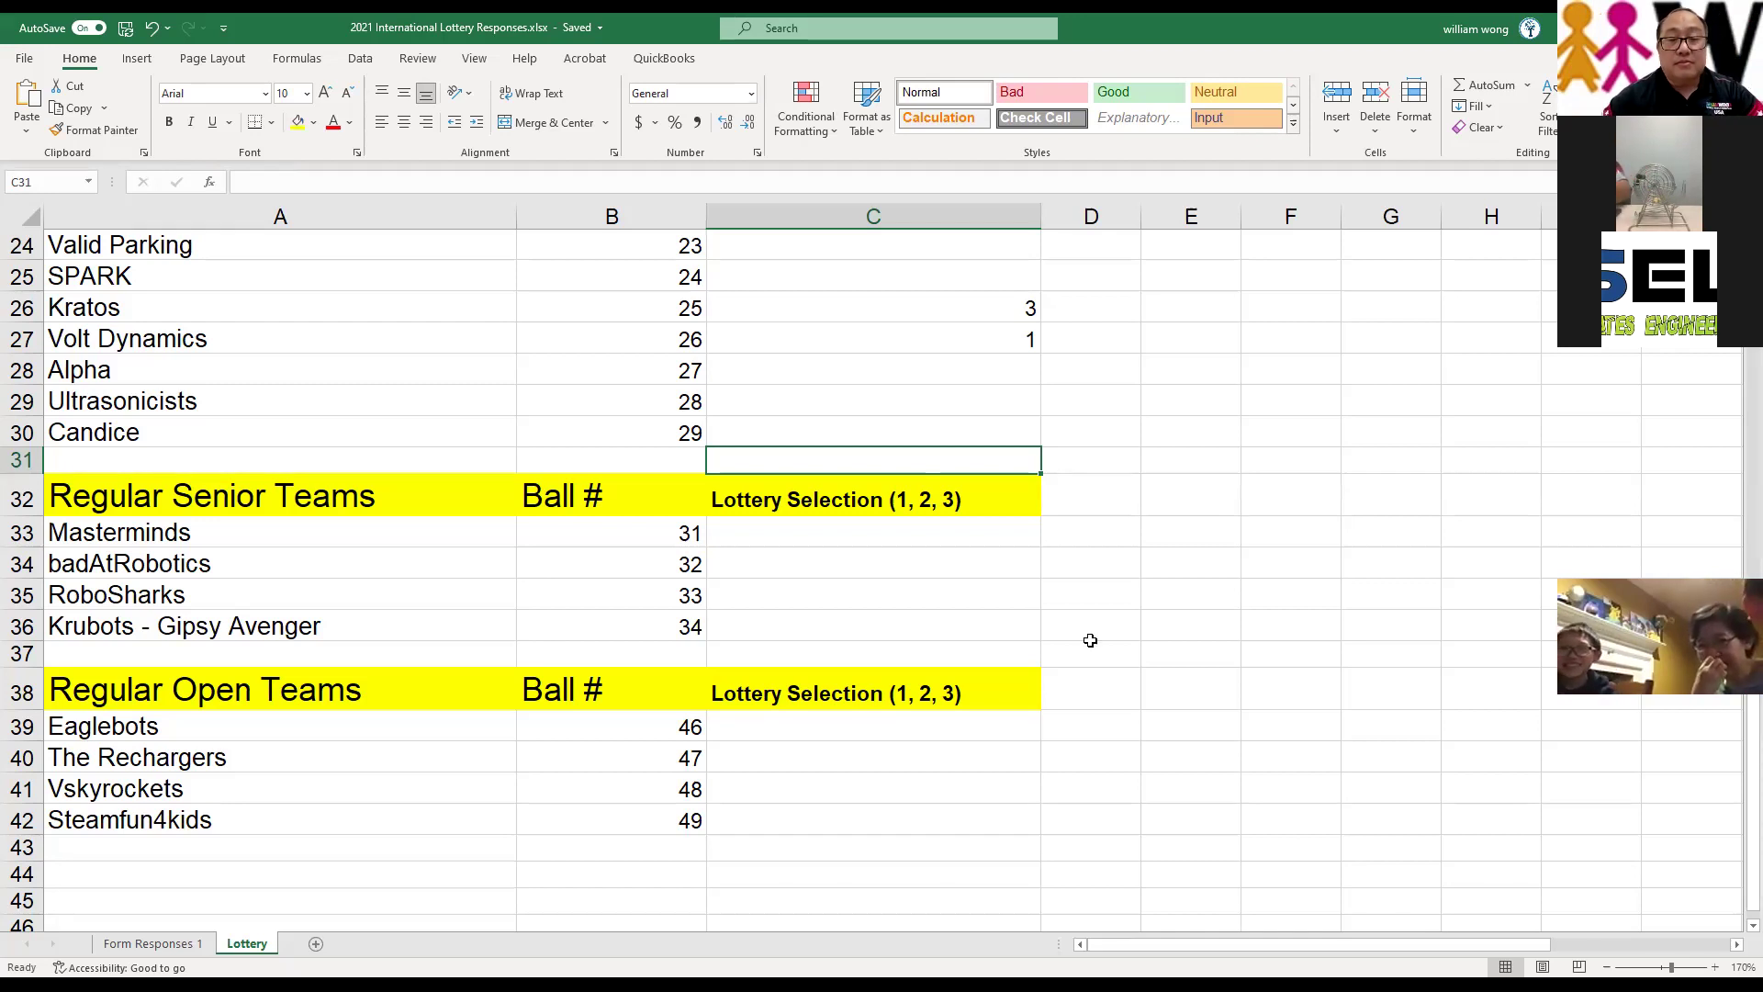
{"action": "left_click", "coordinate": [780, 541]}
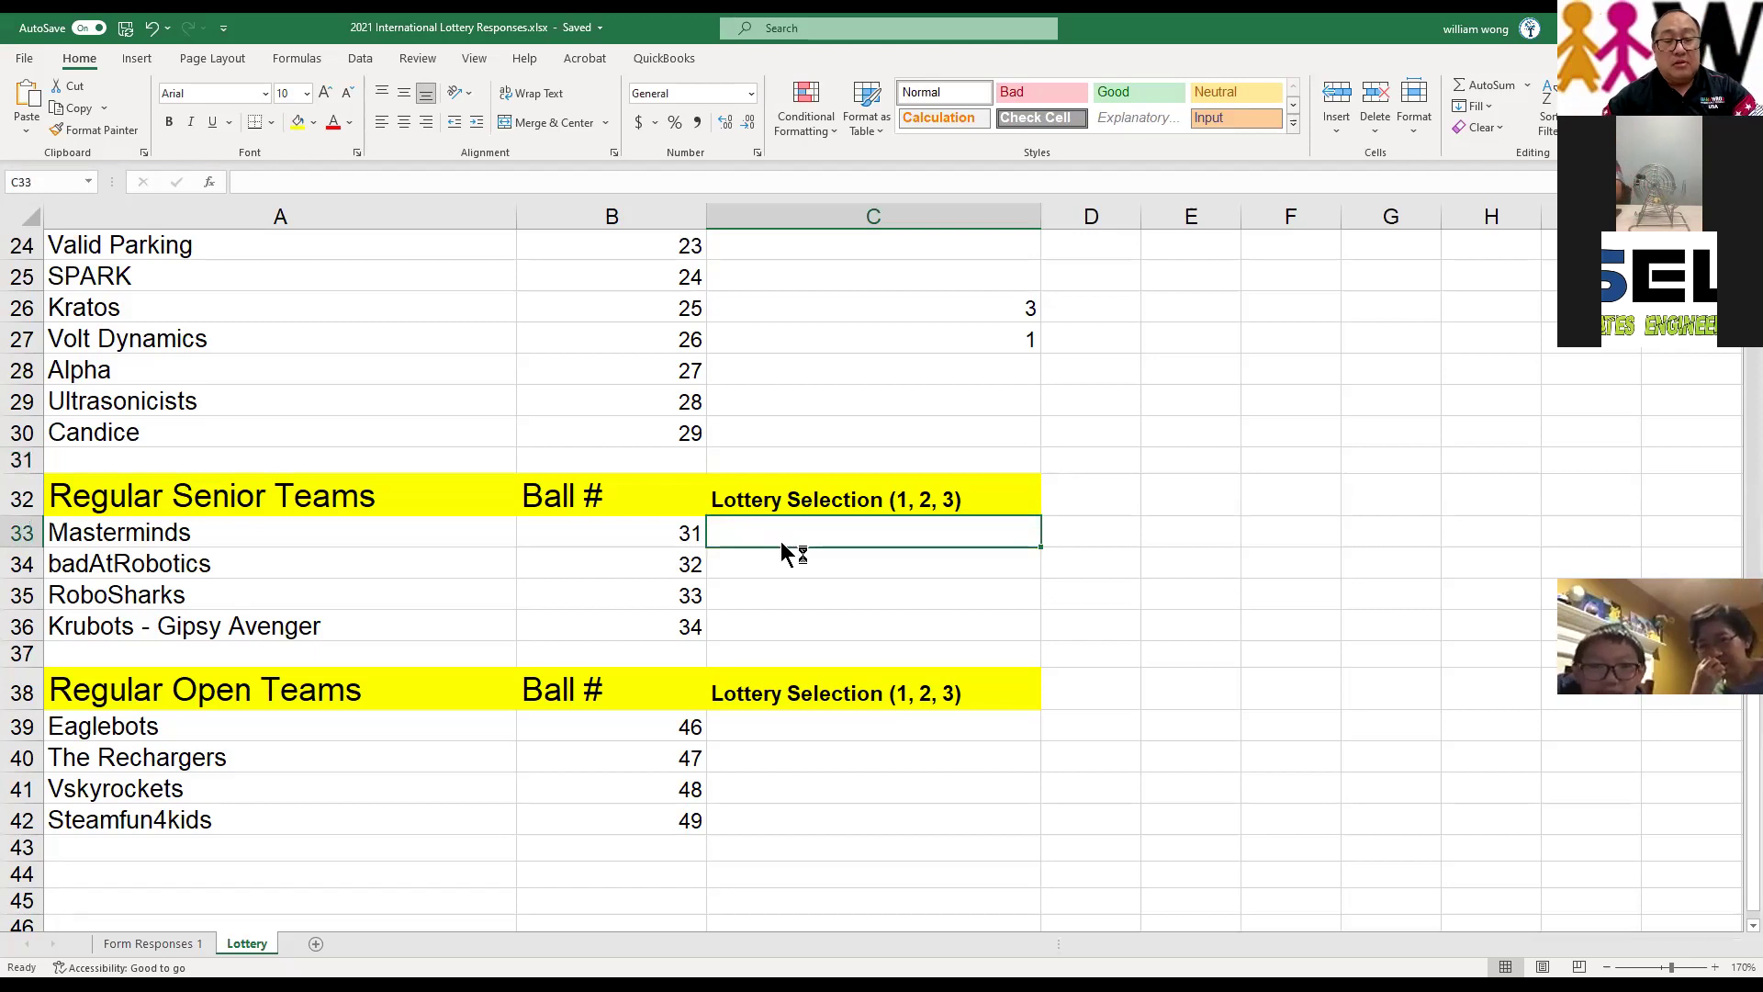
{"action": "key", "text": "F1"}
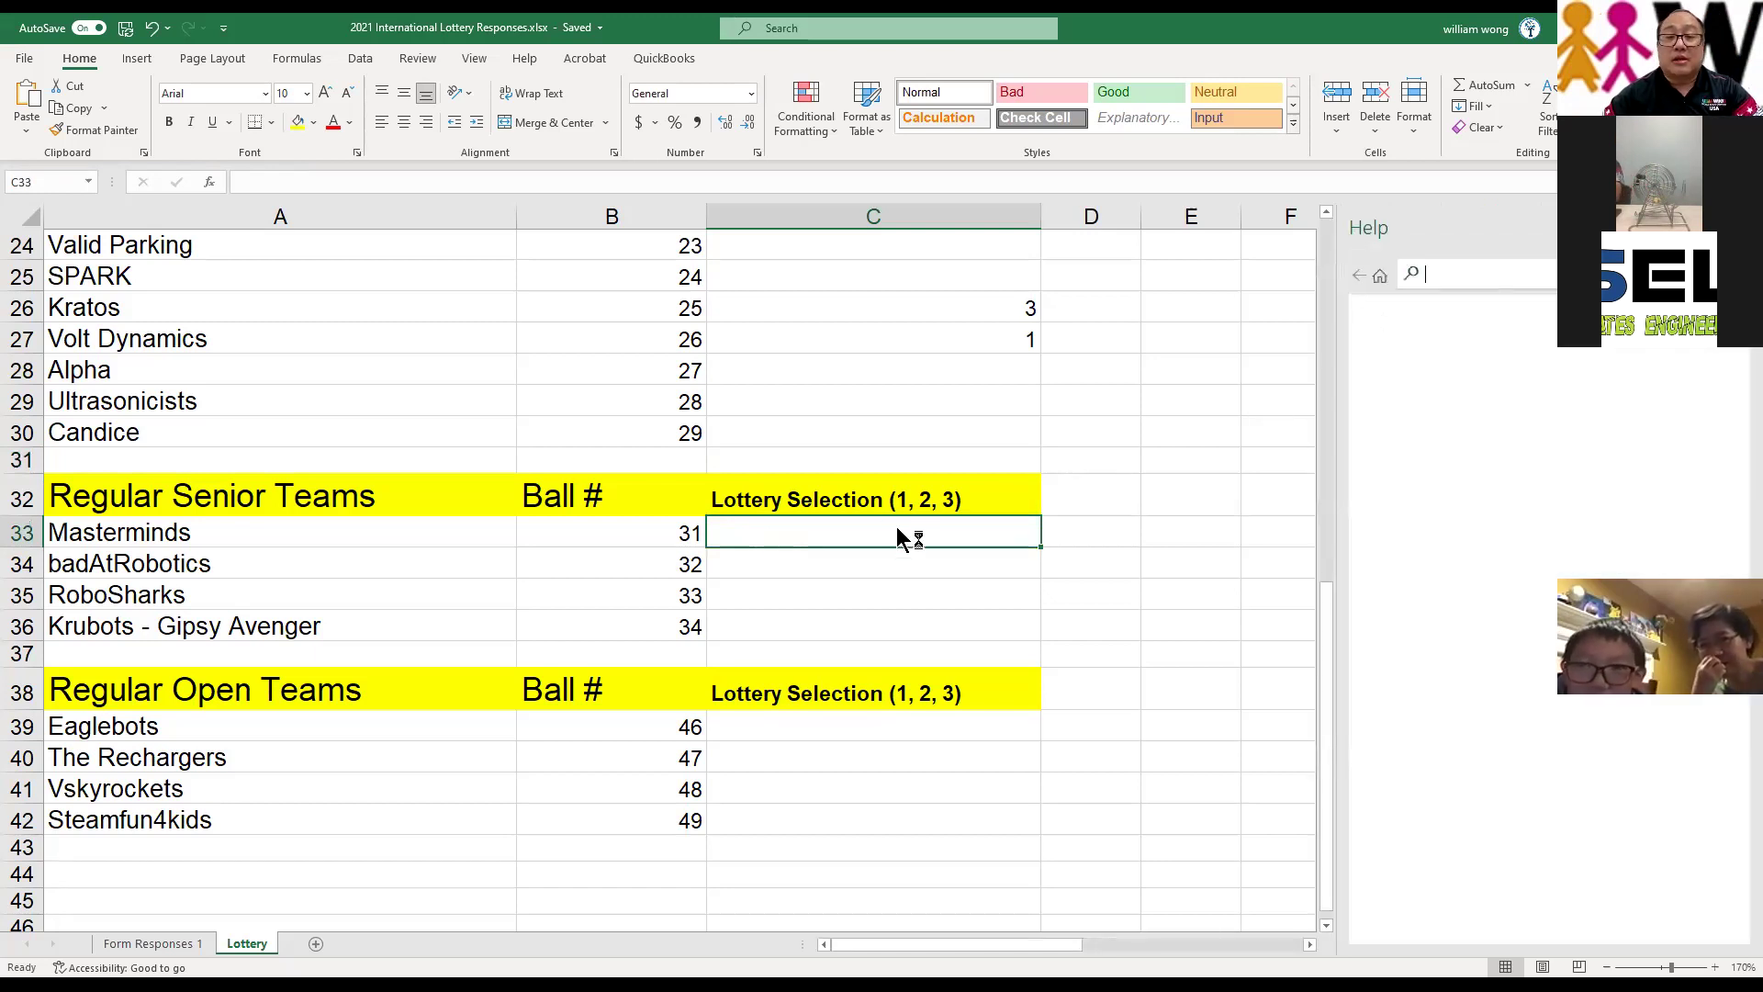
{"action": "type", "text": "1"}
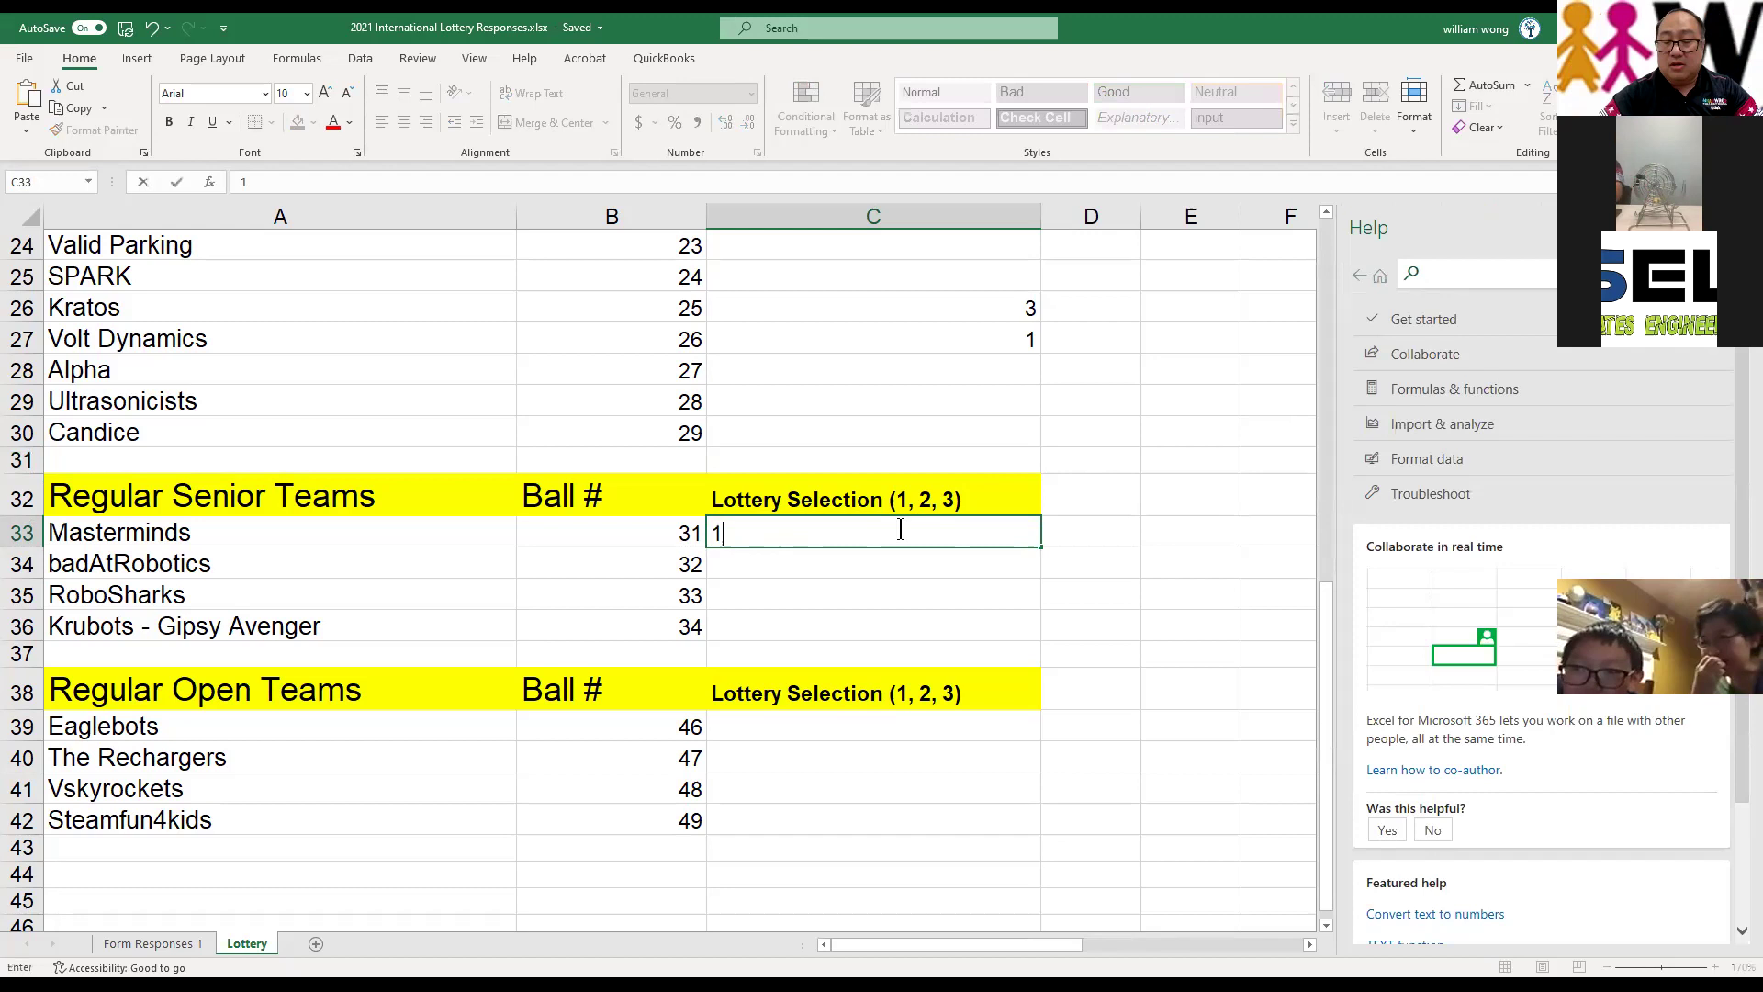
{"action": "key", "text": "Return"}
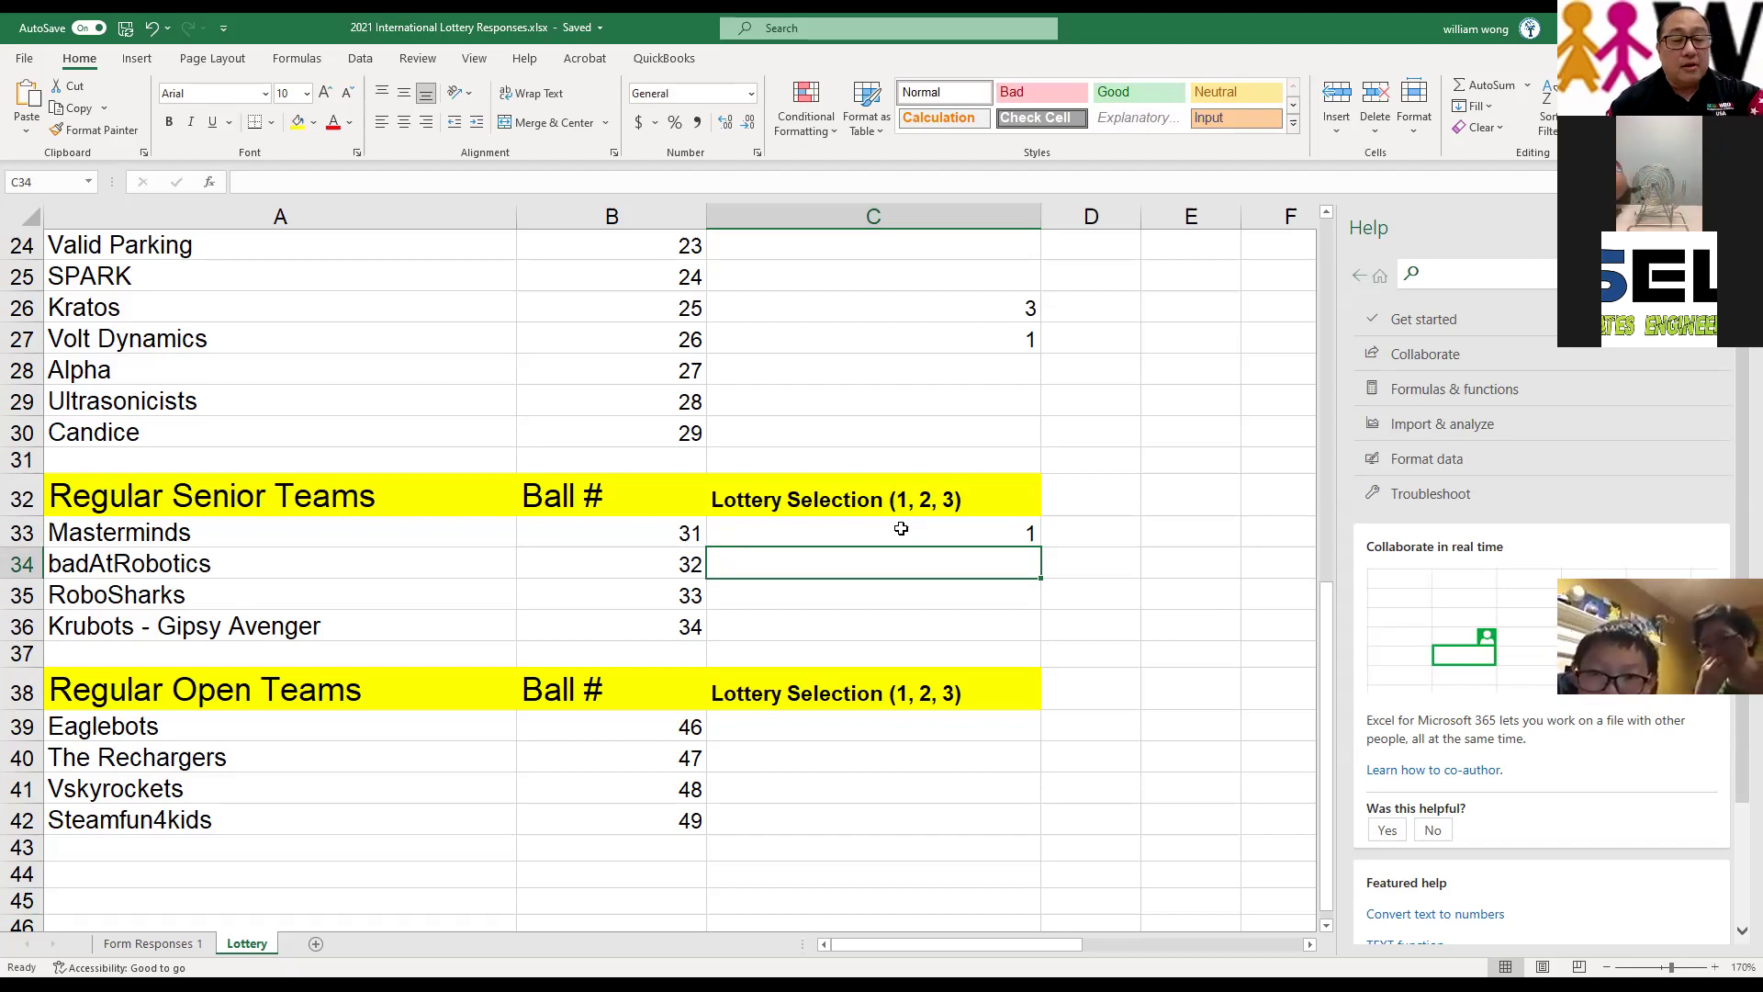
- Enter lottery selection 2 for RoboSharks and 3 for Krubots - Gipsy Avenger in the Regular Senior Teams list
{"action": "left_click", "coordinate": [893, 598]}
{"action": "type", "text": "2"}
{"action": "key", "text": "Return"}
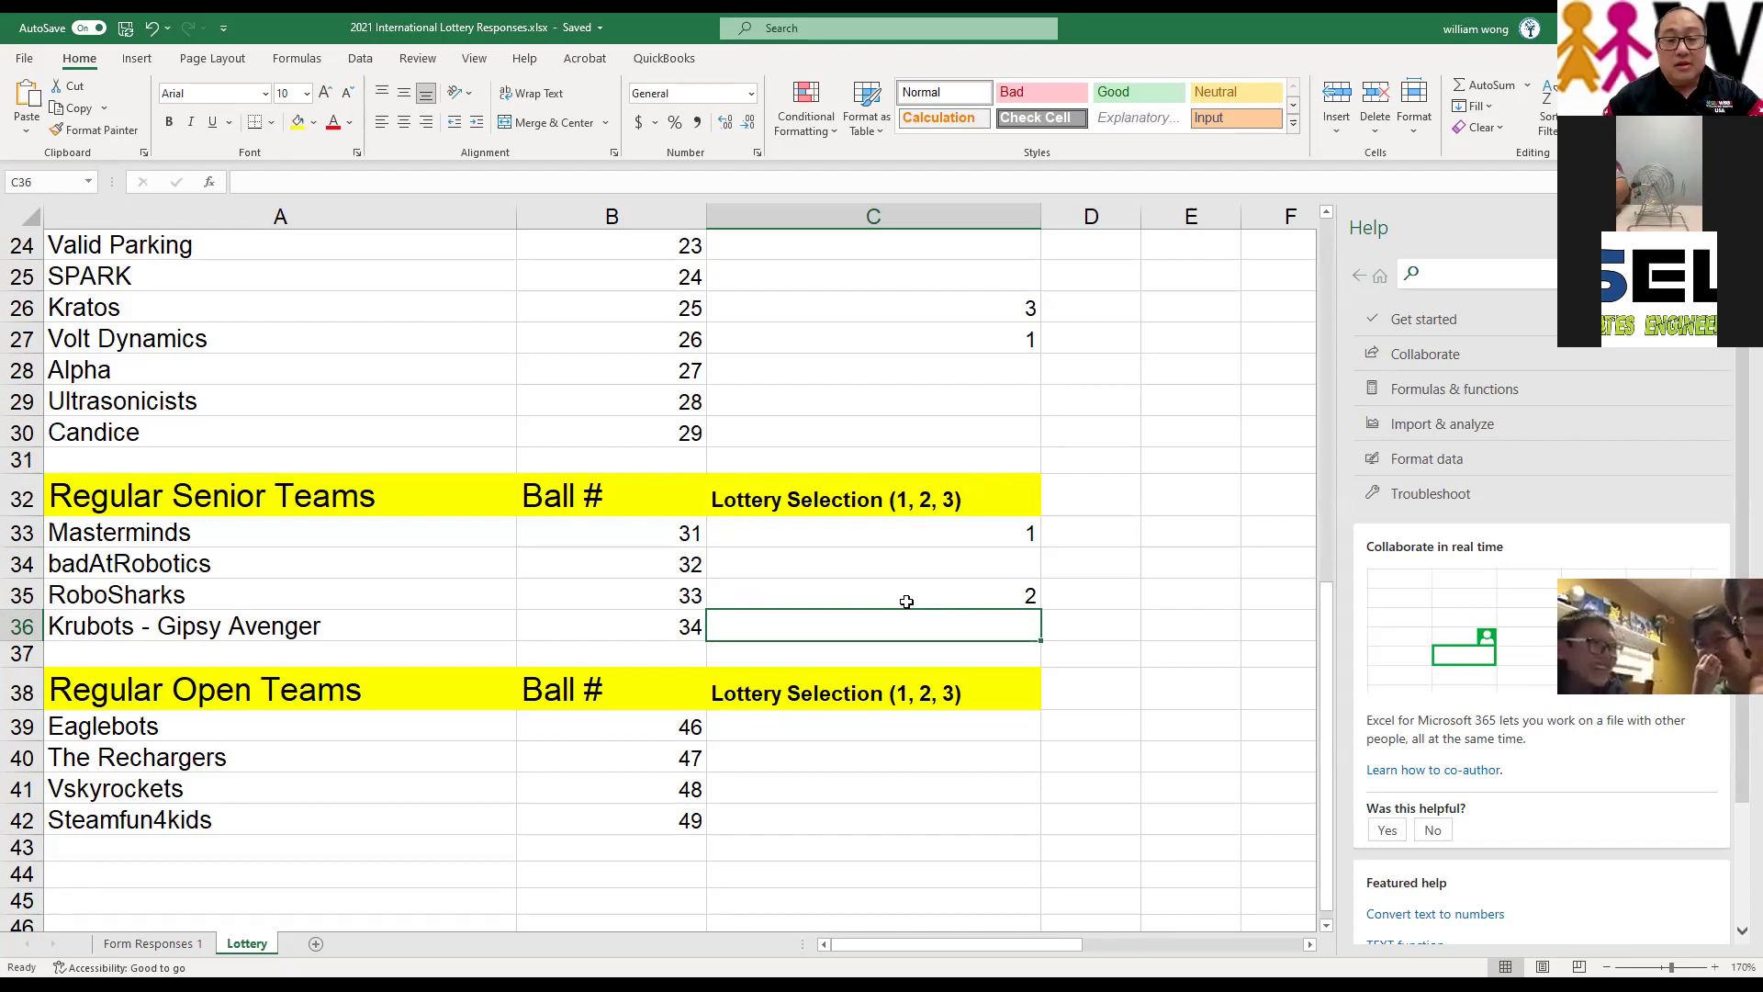
{"action": "type", "text": "3"}
{"action": "key", "text": "Return"}
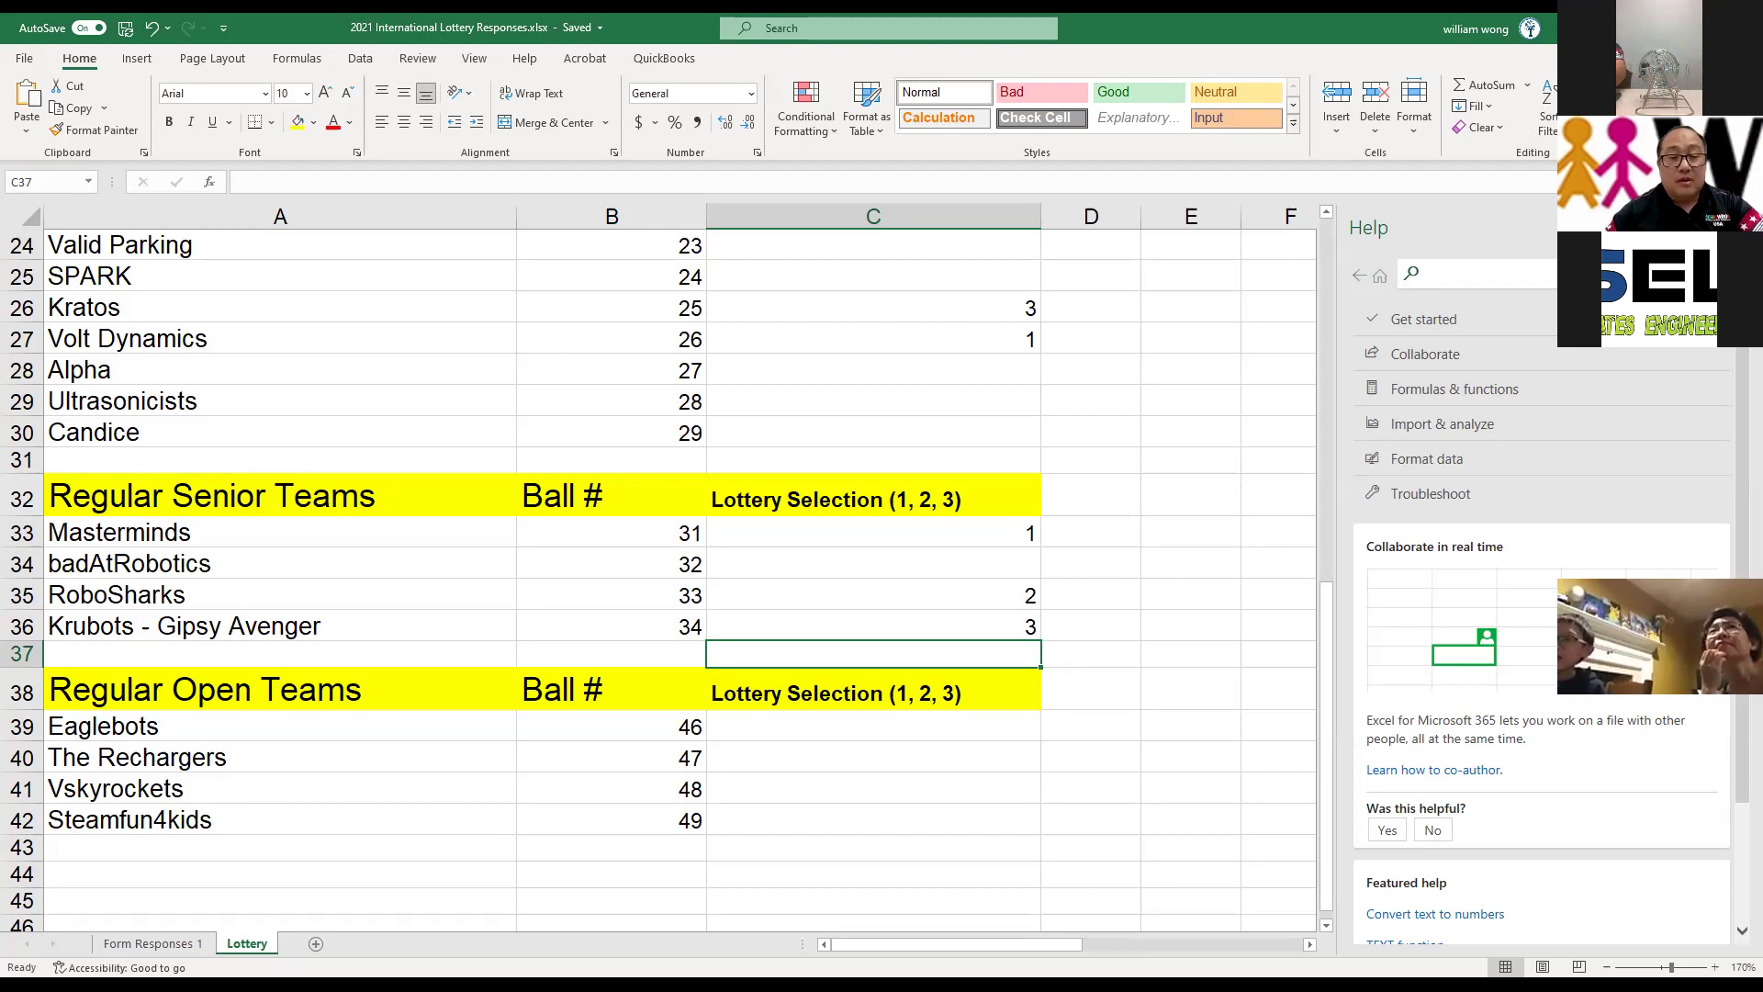
- Fill in the Regular Open Teams lottery selections: 1 for Steamfun4kids, 2 for The Rechargers and 3 for Vskyrockets
{"action": "left_click", "coordinate": [906, 826]}
{"action": "type", "text": "1"}
{"action": "key", "text": "Return"}
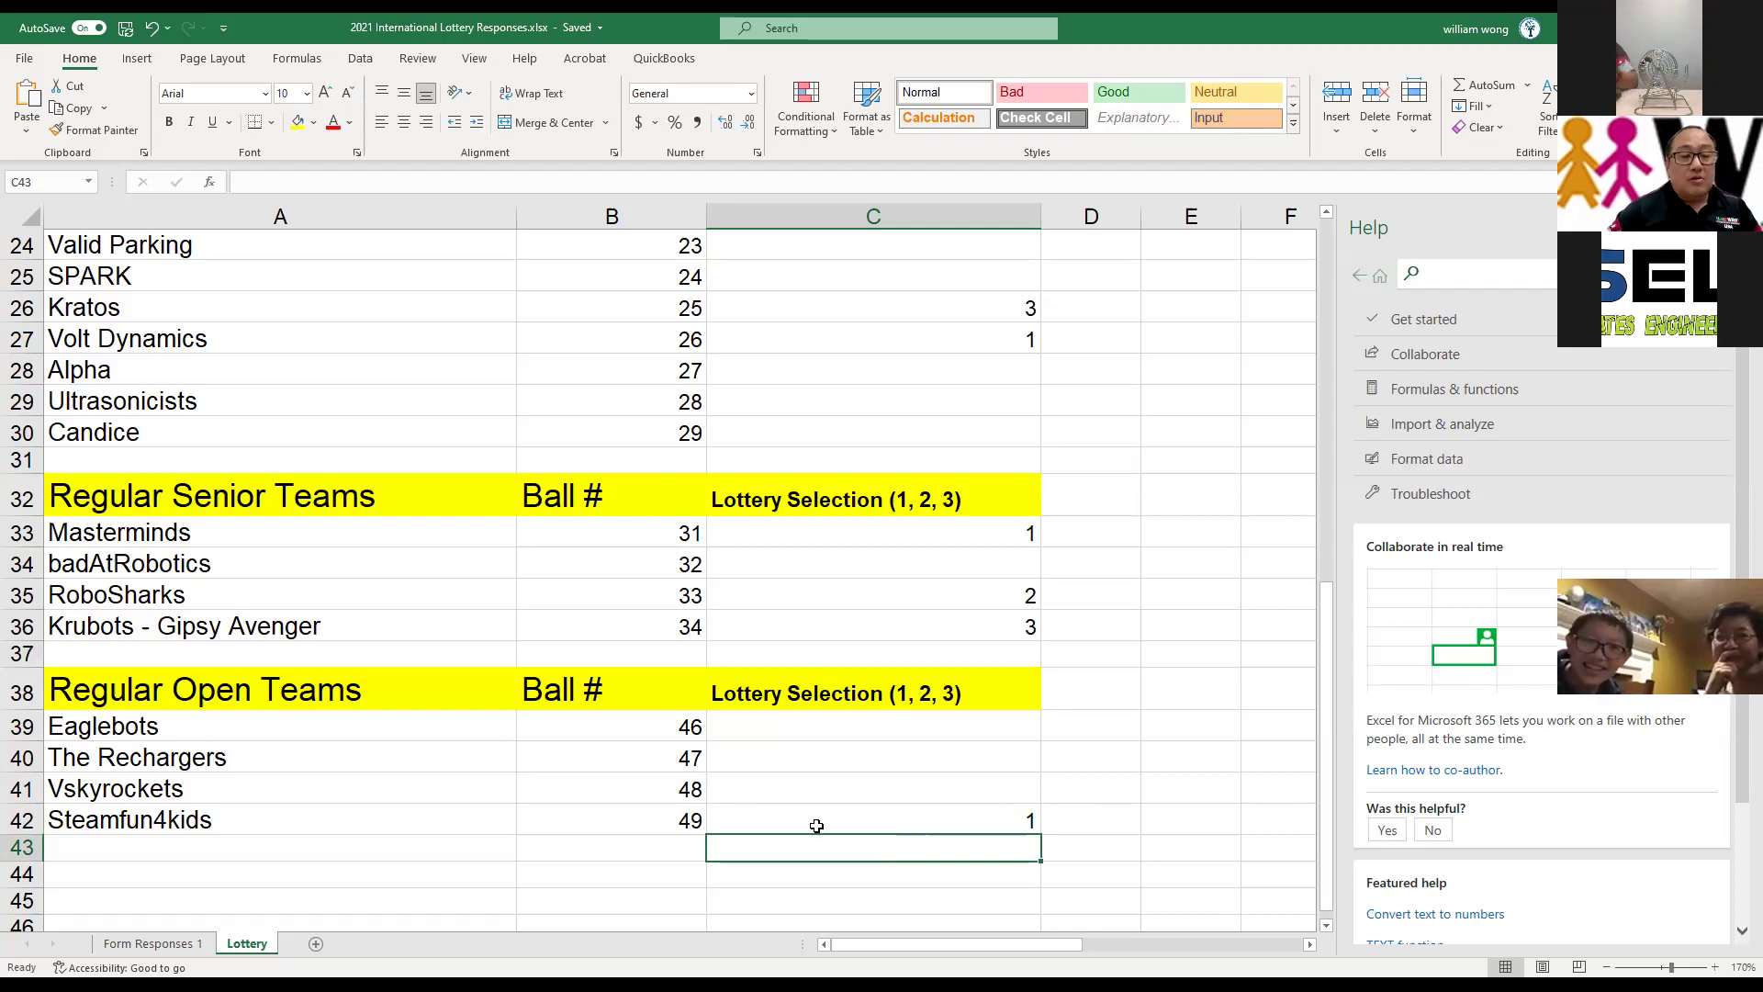
{"action": "left_click", "coordinate": [877, 756]}
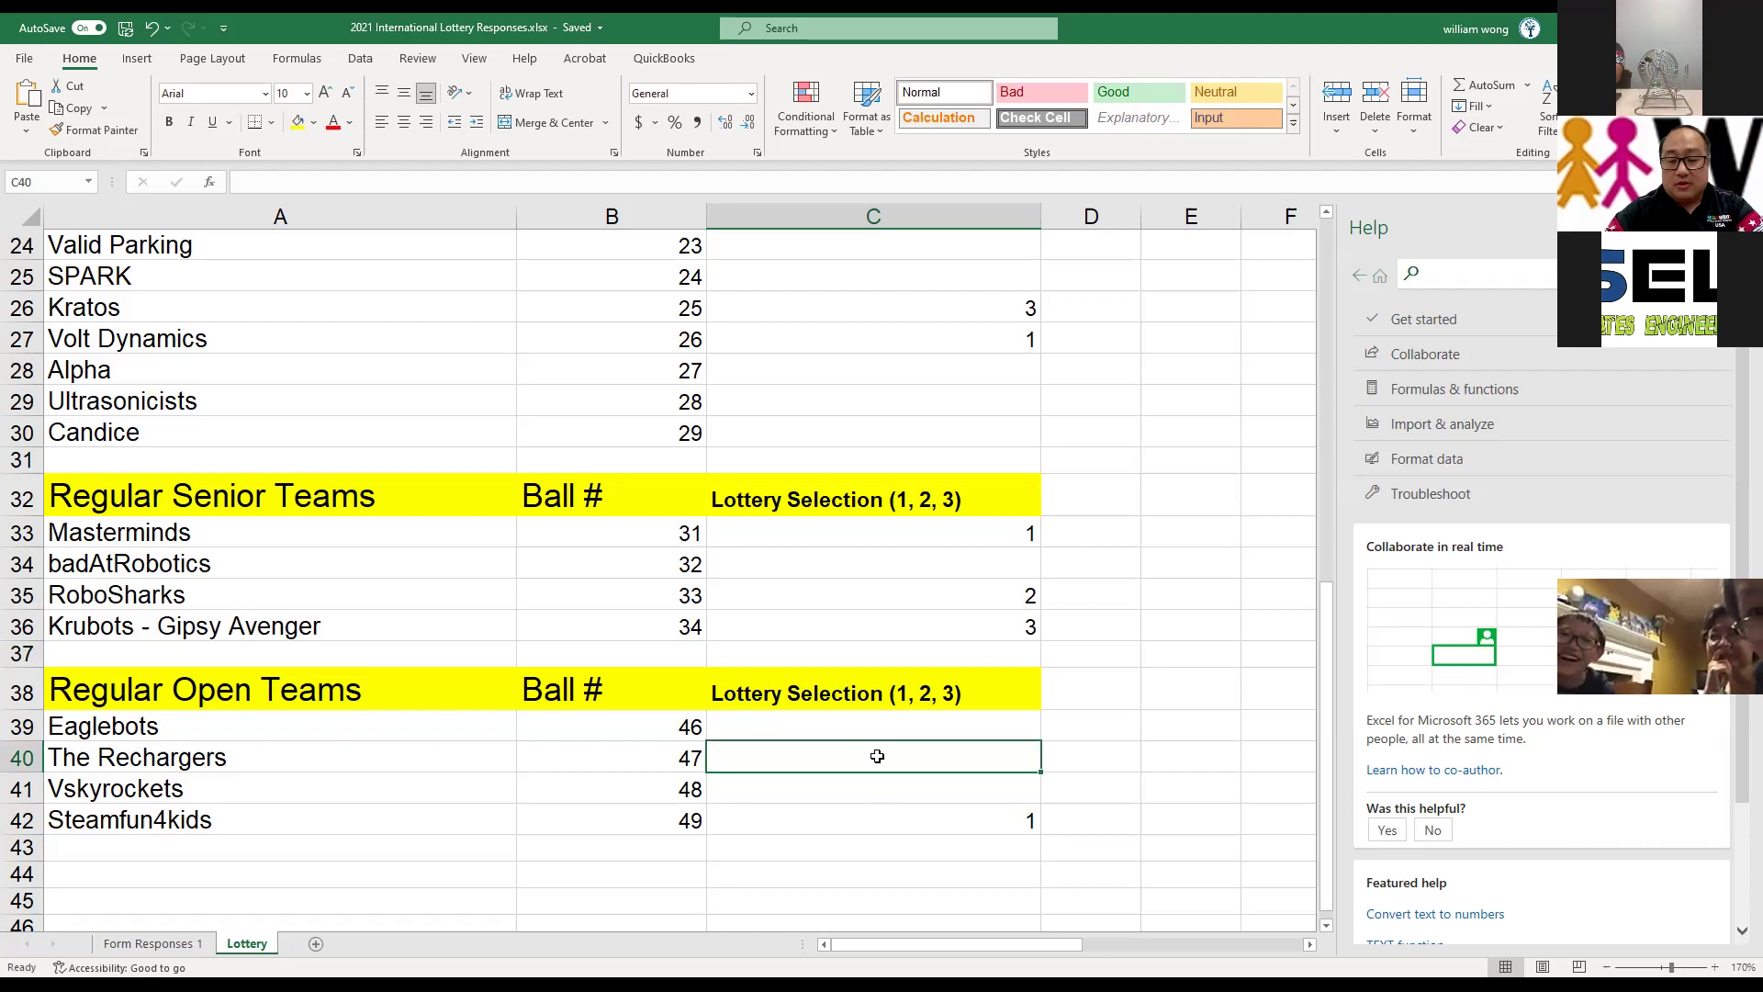
{"action": "type", "text": "2"}
{"action": "key", "text": "Return"}
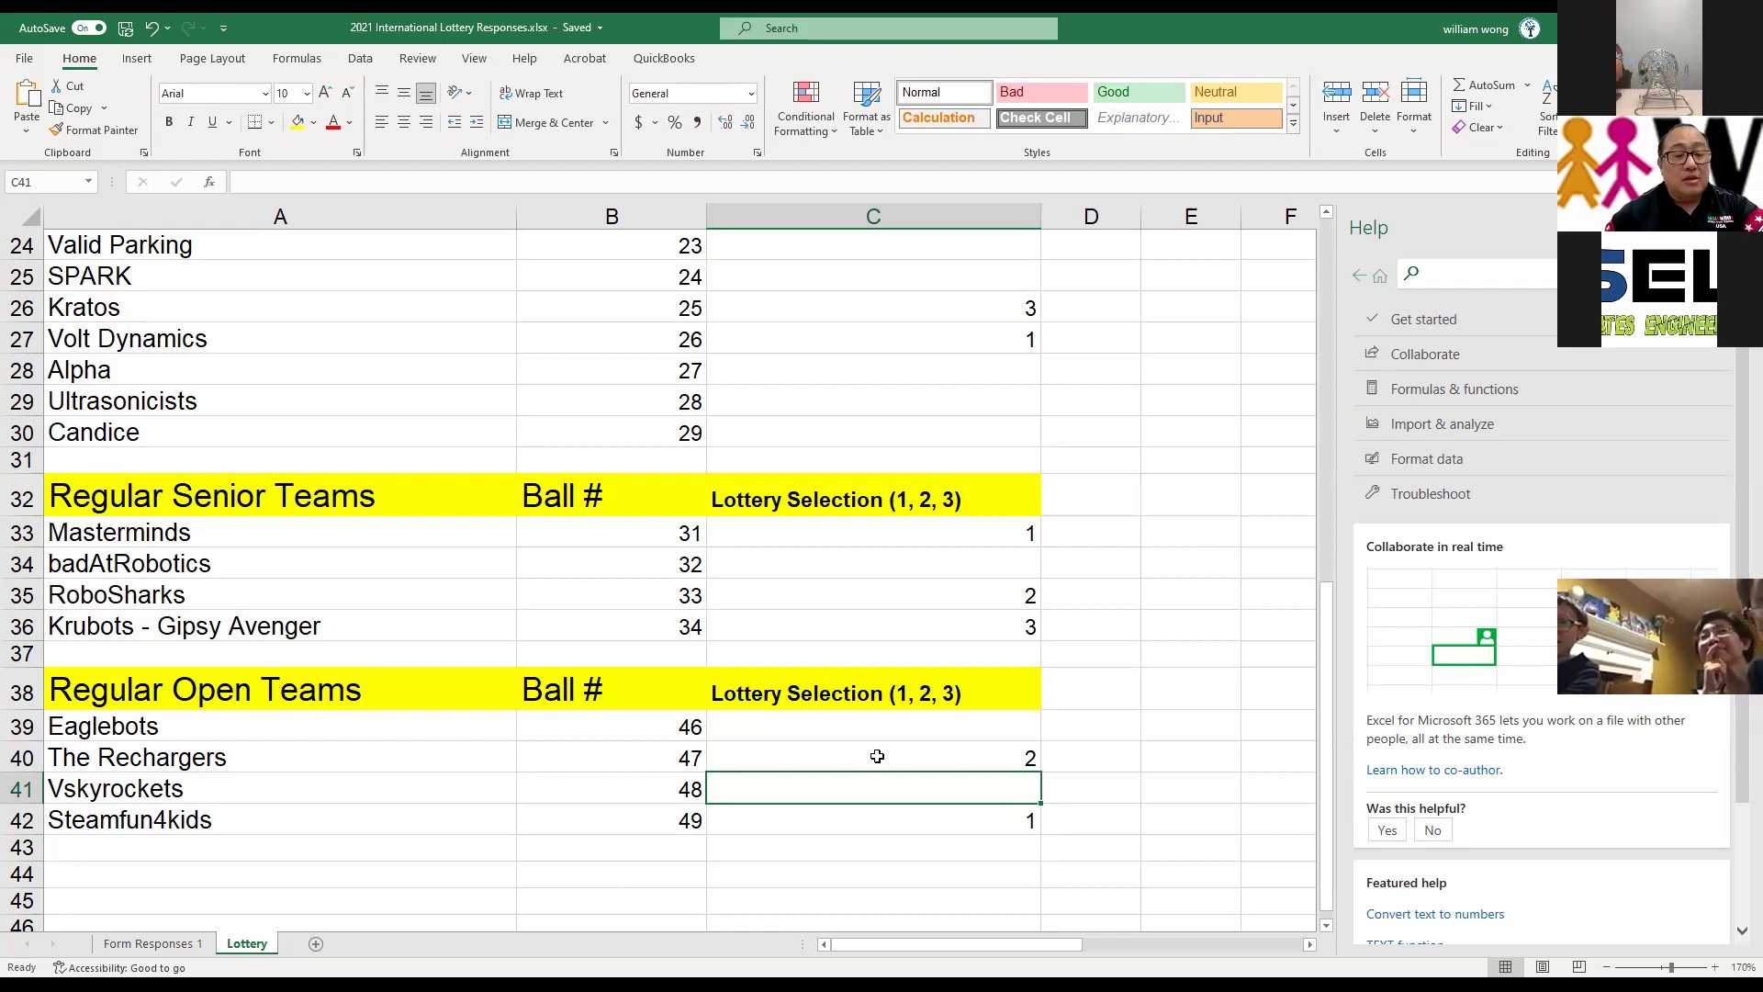
{"action": "type", "text": "3"}
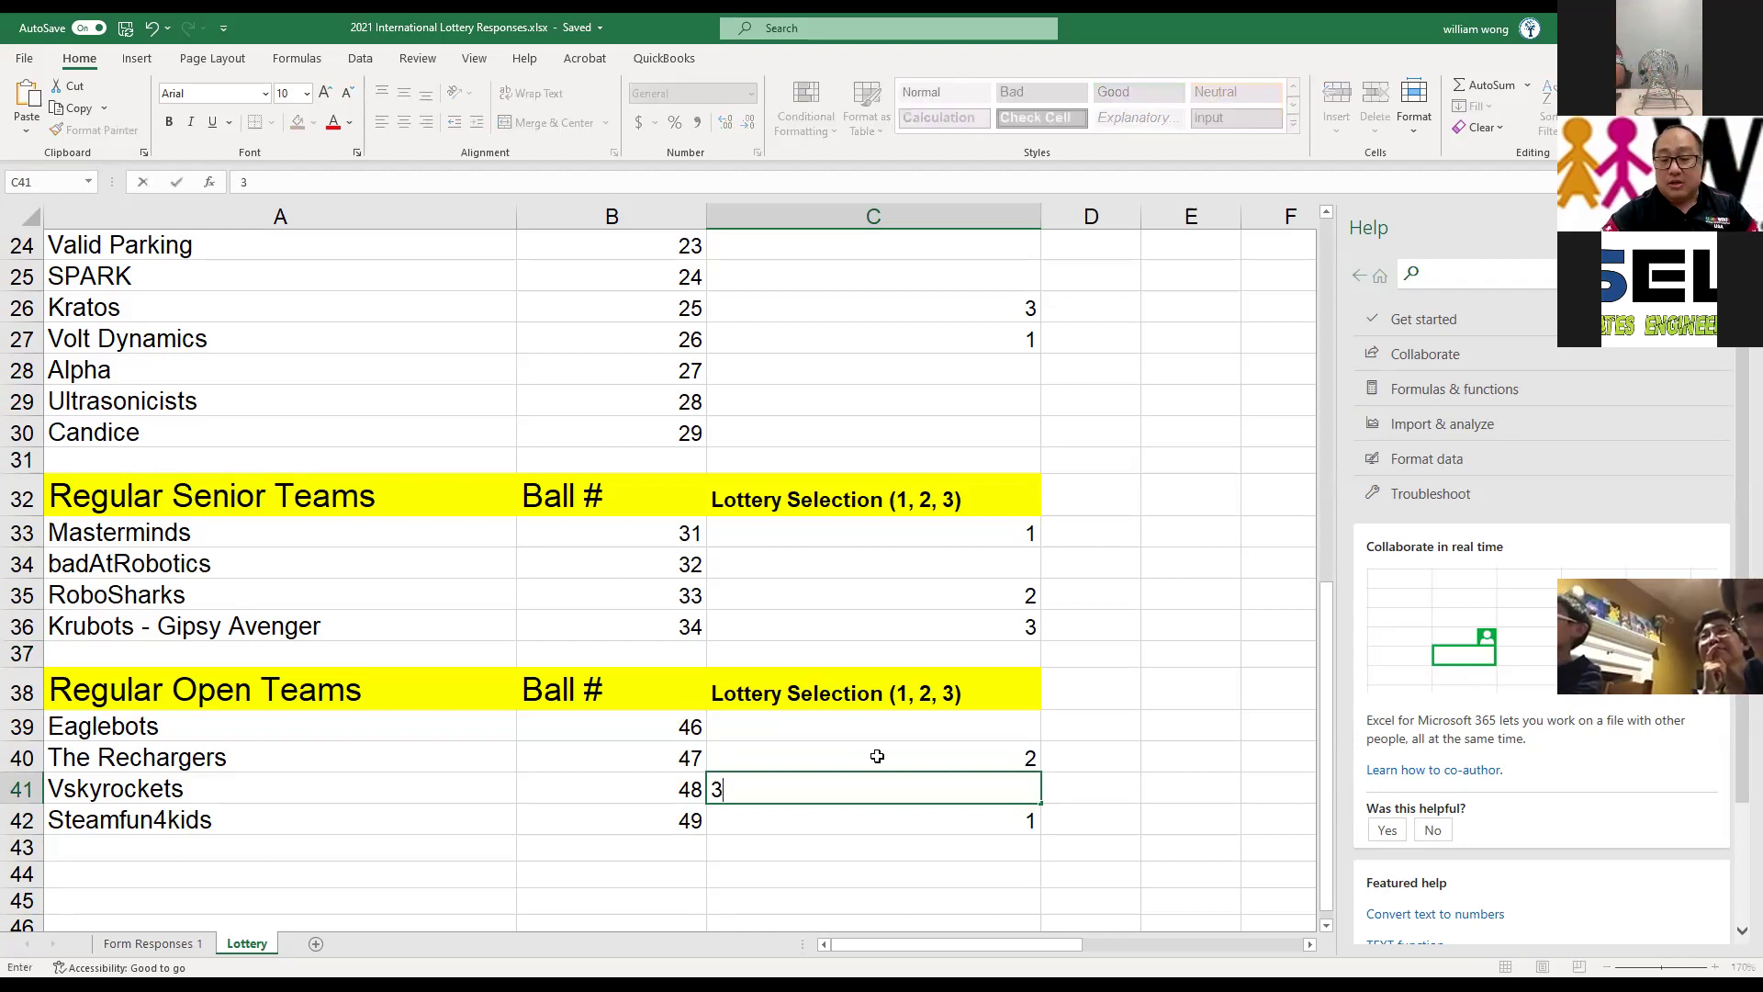
{"action": "key", "text": "Return"}
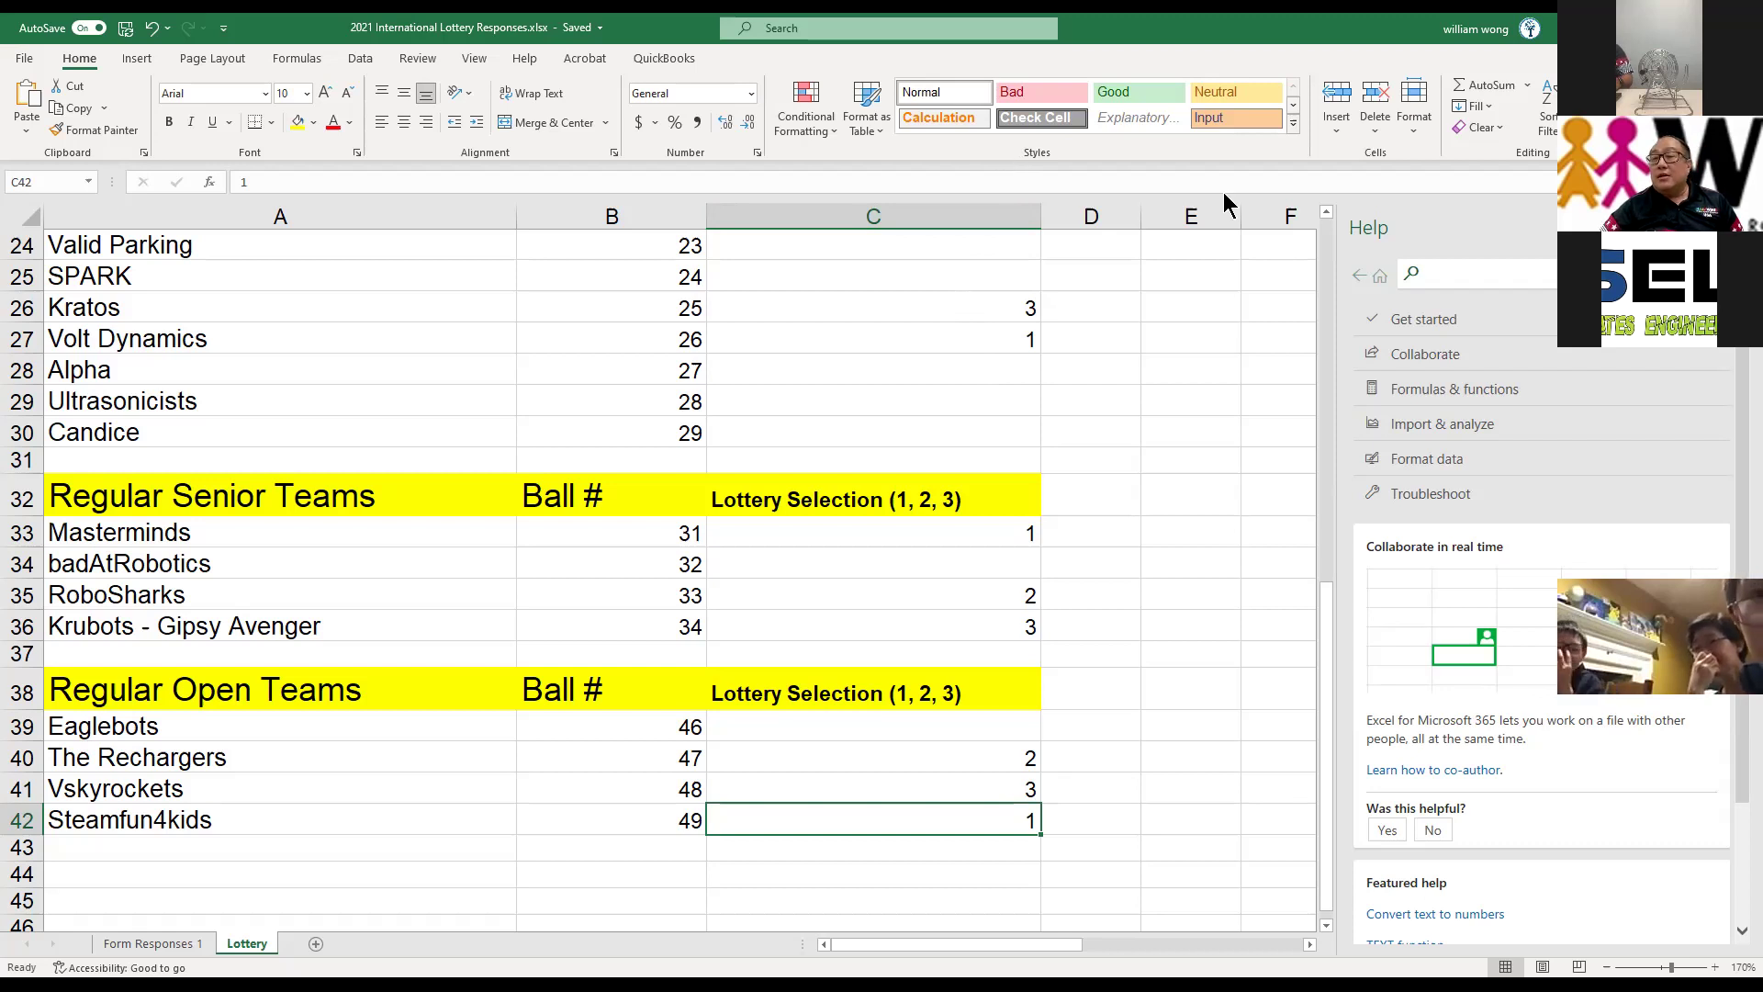
- Close the Help pane and review the lottery selections across all the team categories
{"action": "left_click", "coordinate": [1727, 228]}
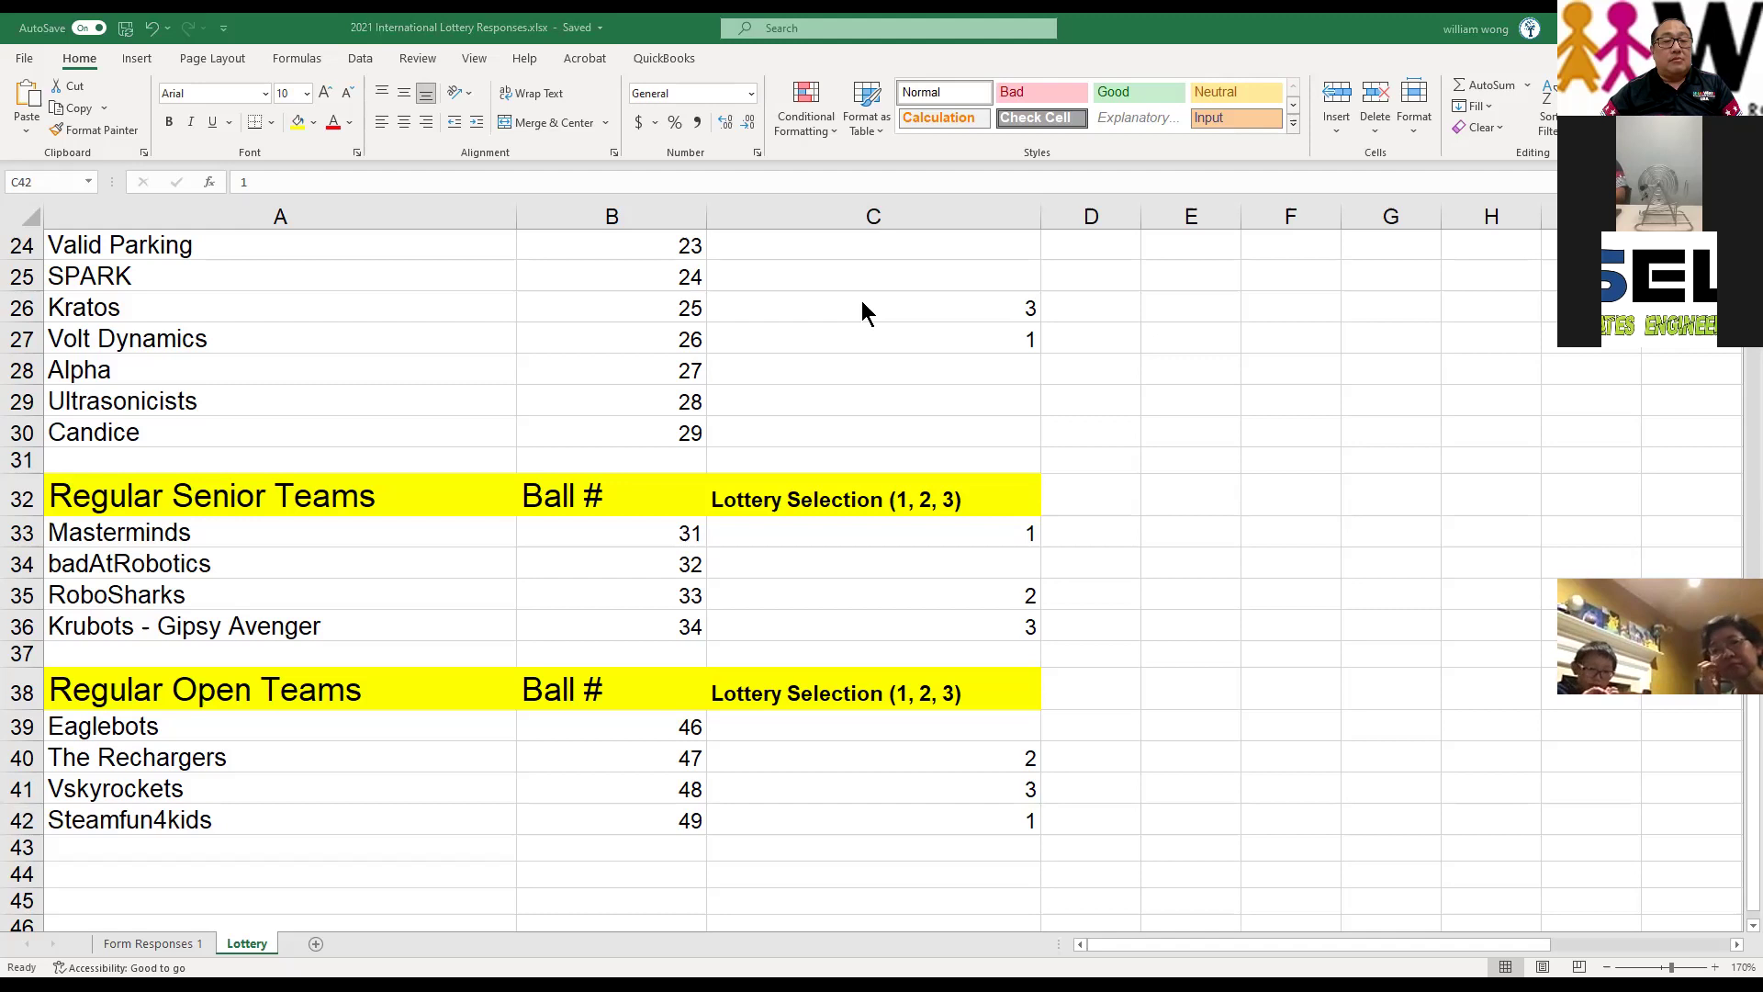
{"action": "scroll", "coordinate": [1125, 343], "scroll_direction": "up", "scroll_amount": 8}
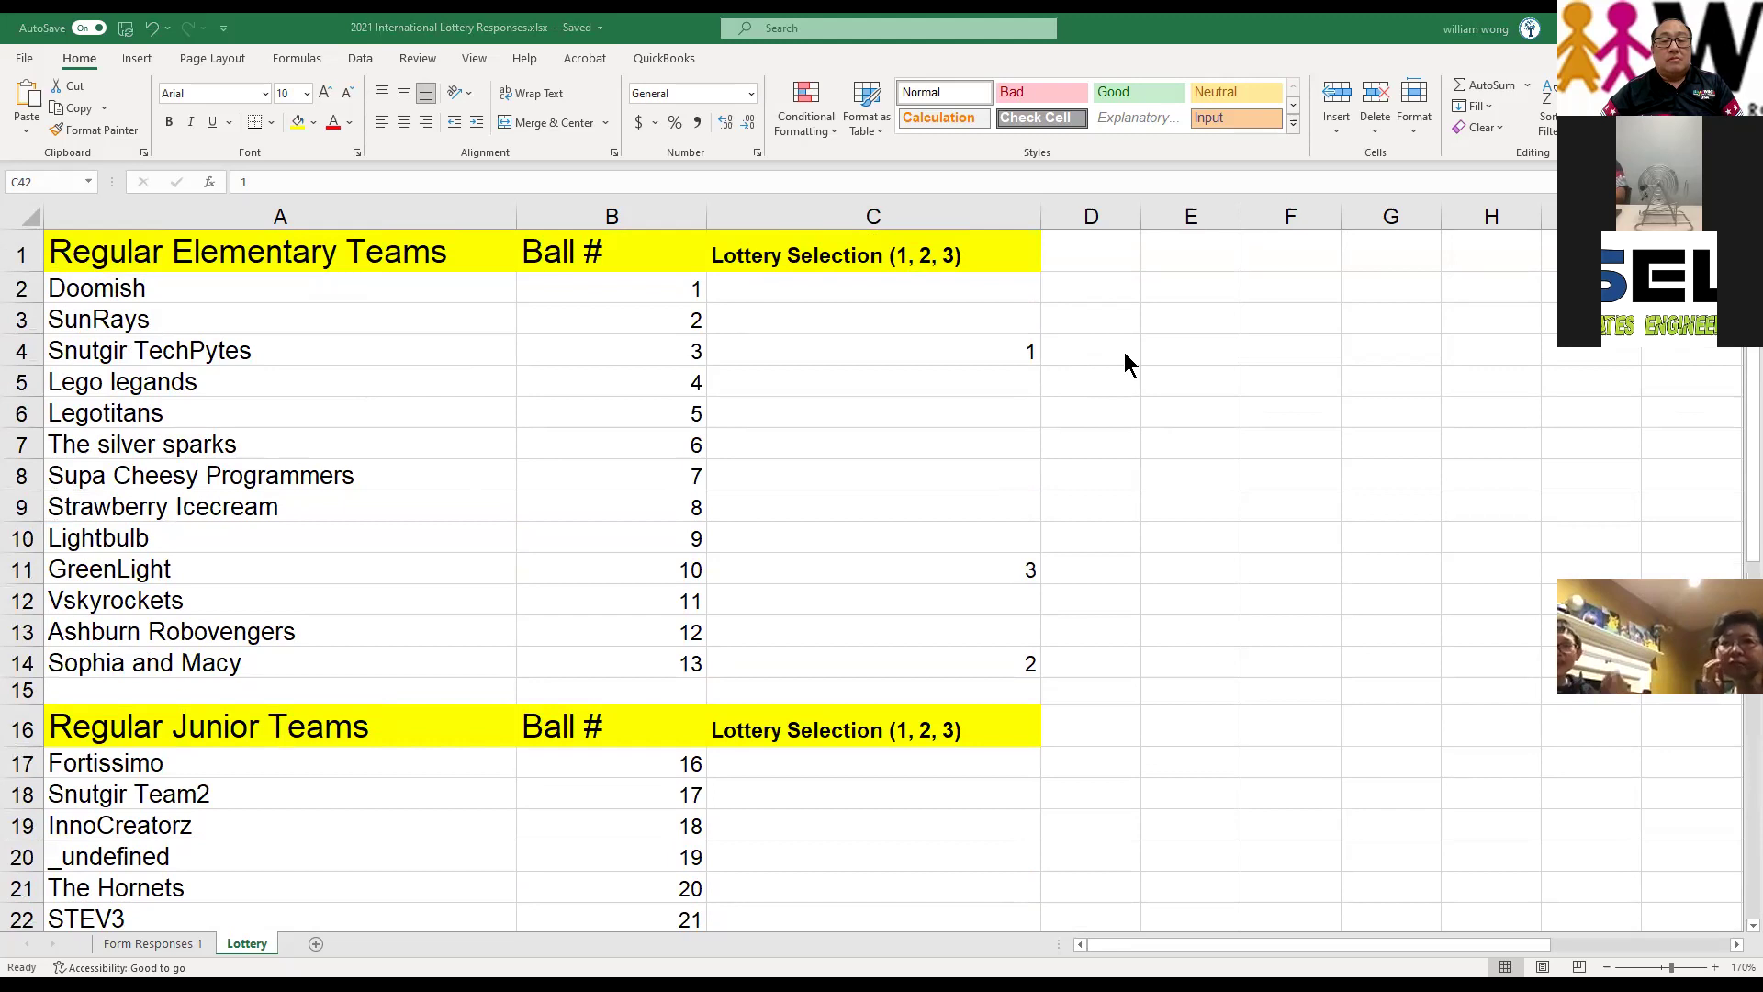
{"action": "scroll", "coordinate": [1125, 365], "scroll_direction": "down", "scroll_amount": 7}
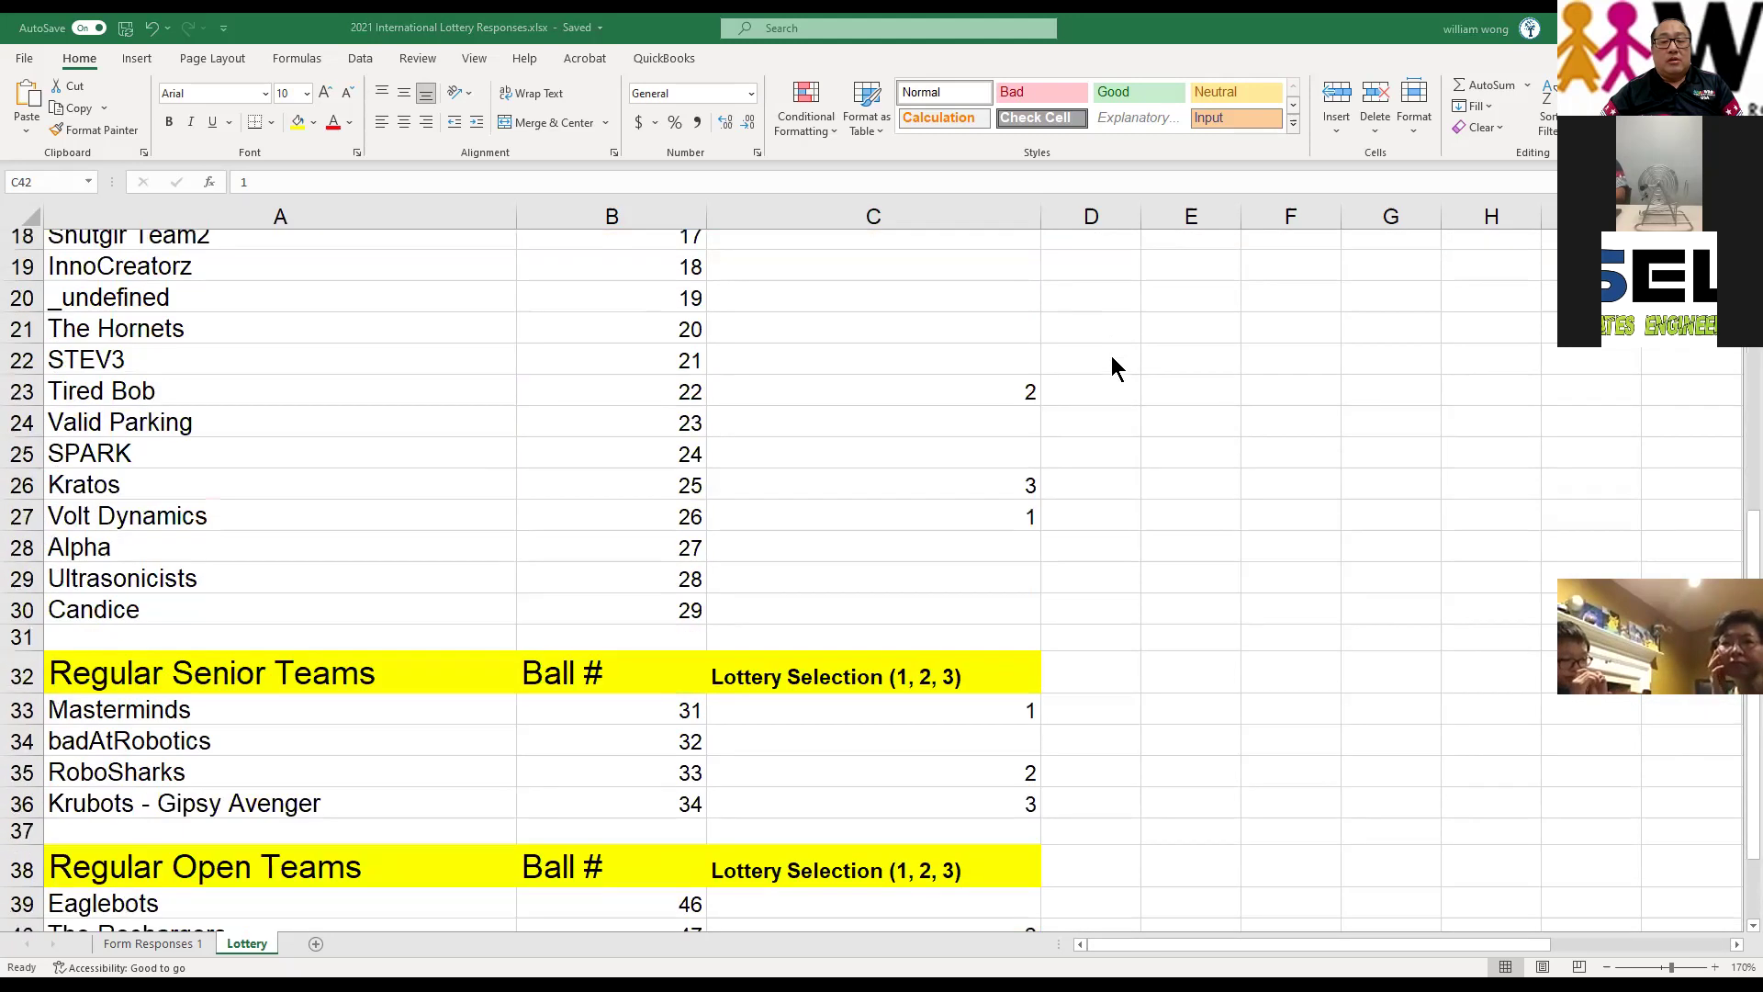